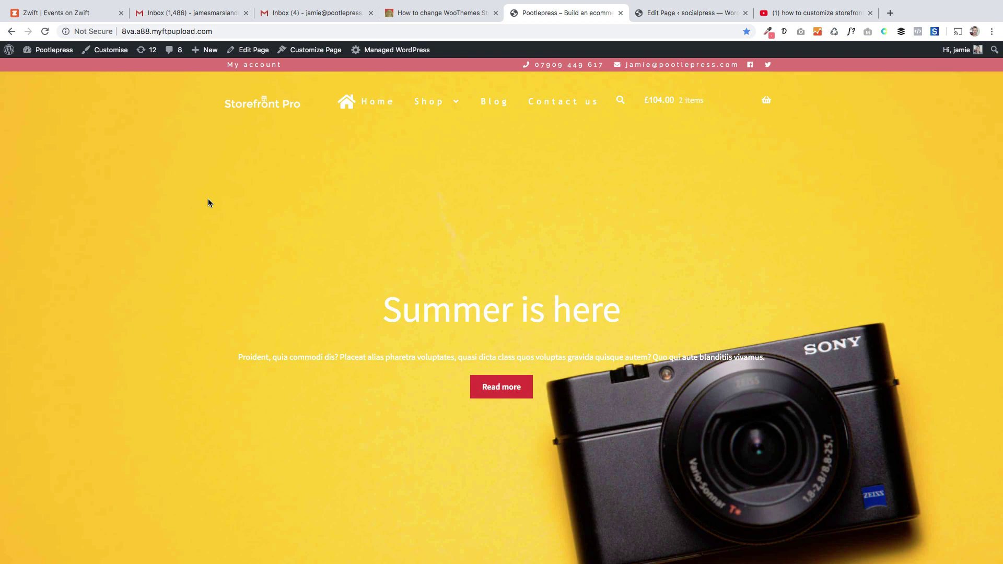
- Look over the live Storefront Pro homepage, then open it in the block editor
scroll(249, 246, down, 3)
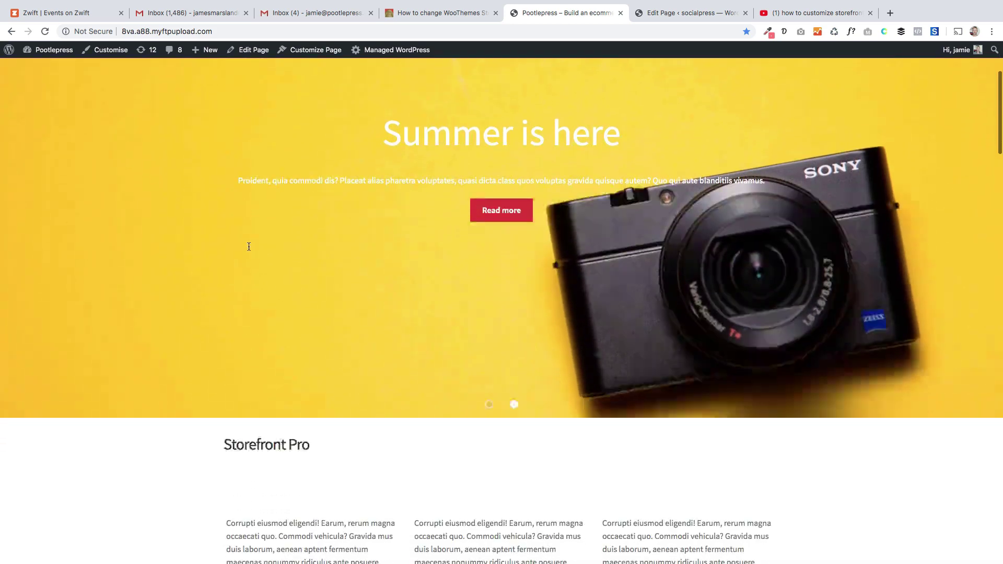
scroll(248, 246, down, 8)
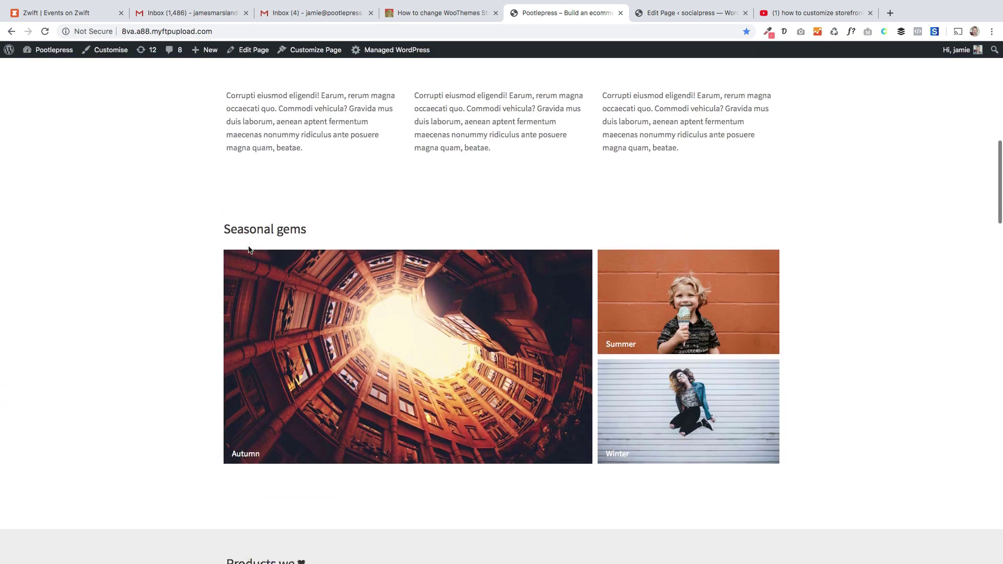
scroll(249, 249, down, 2)
scroll(253, 376, down, 6)
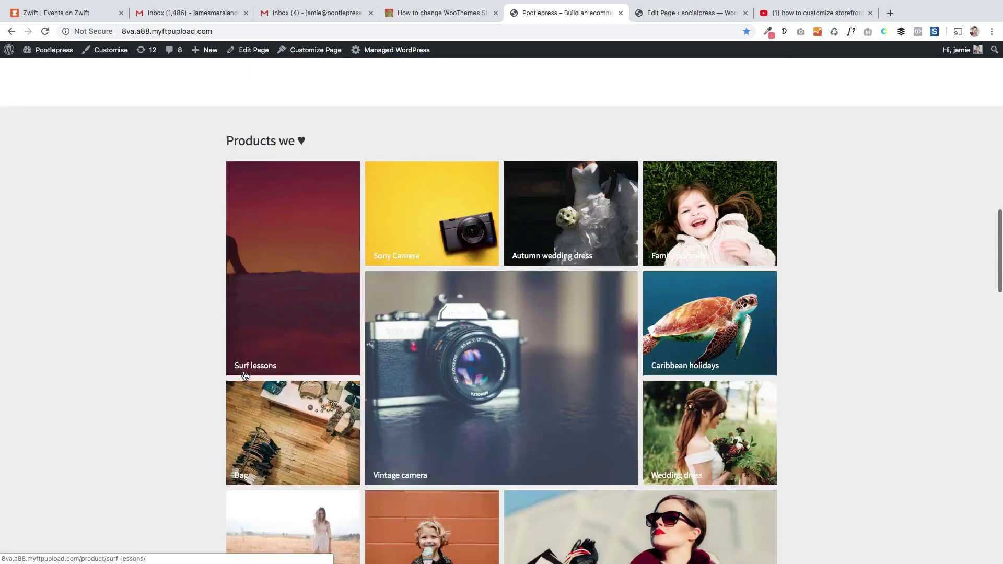
scroll(244, 375, down, 9)
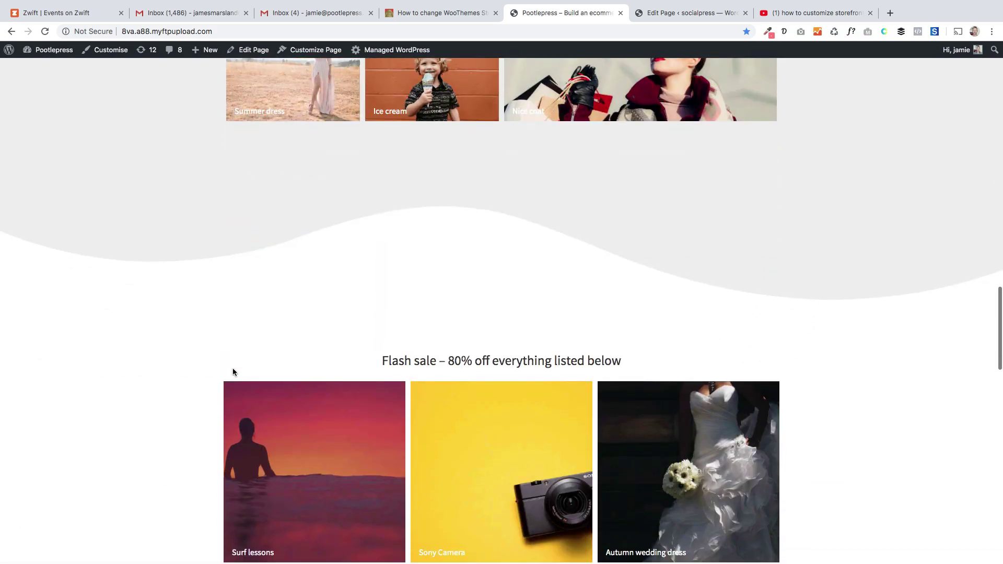
scroll(233, 369, down, 2)
scroll(189, 348, down, 4)
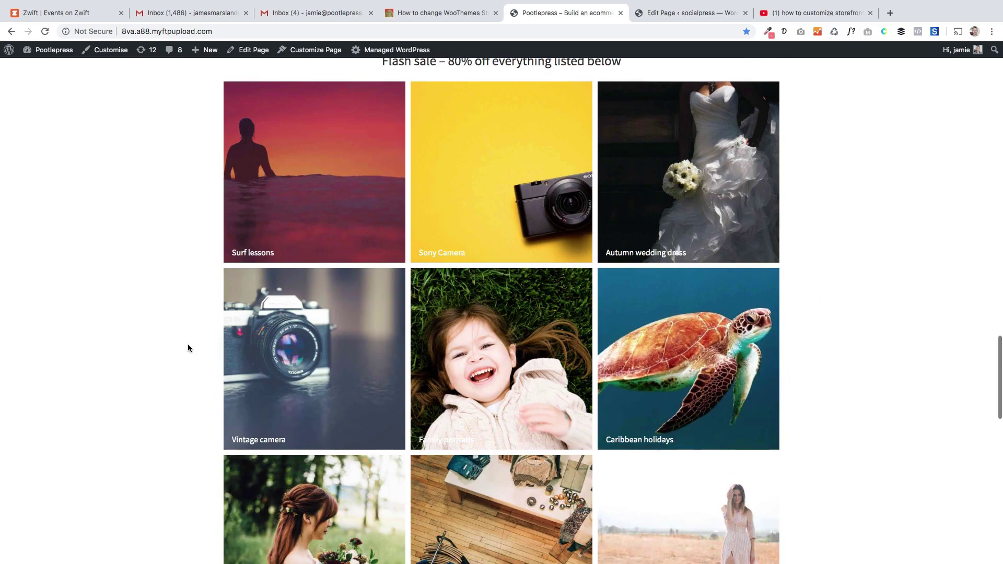
scroll(188, 347, down, 11)
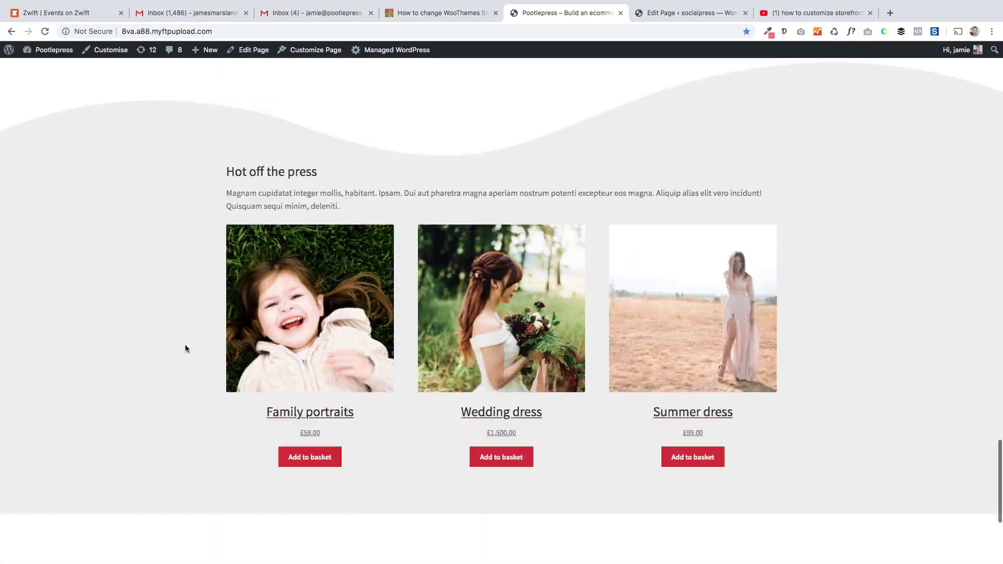
scroll(185, 348, down, 5)
scroll(246, 341, up, 10)
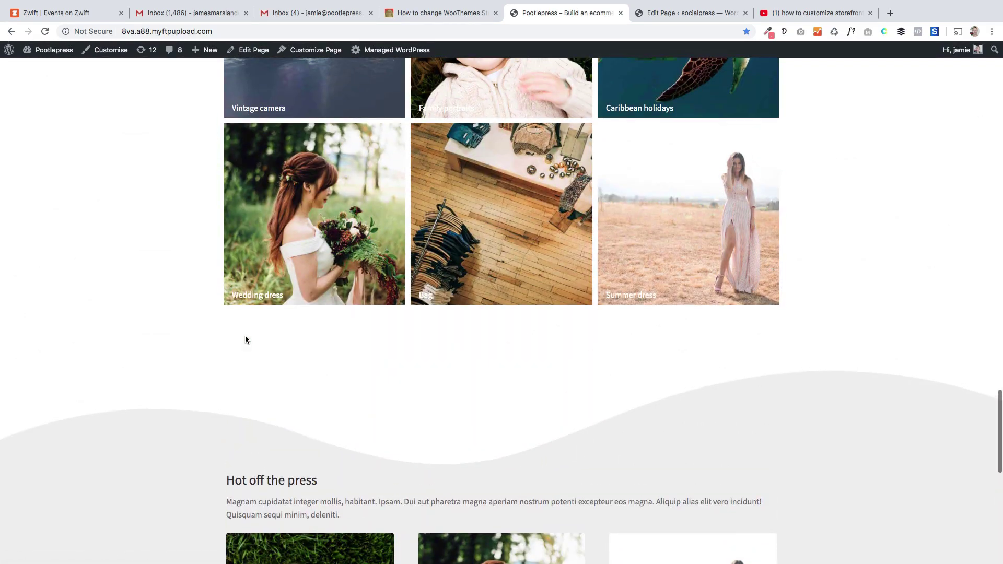
scroll(235, 342, up, 10)
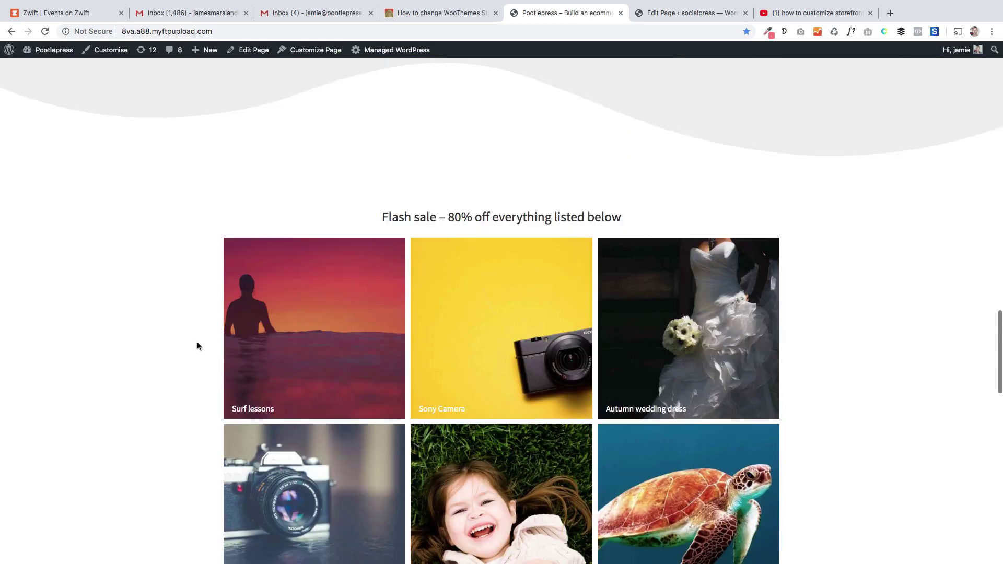
scroll(197, 346, up, 15)
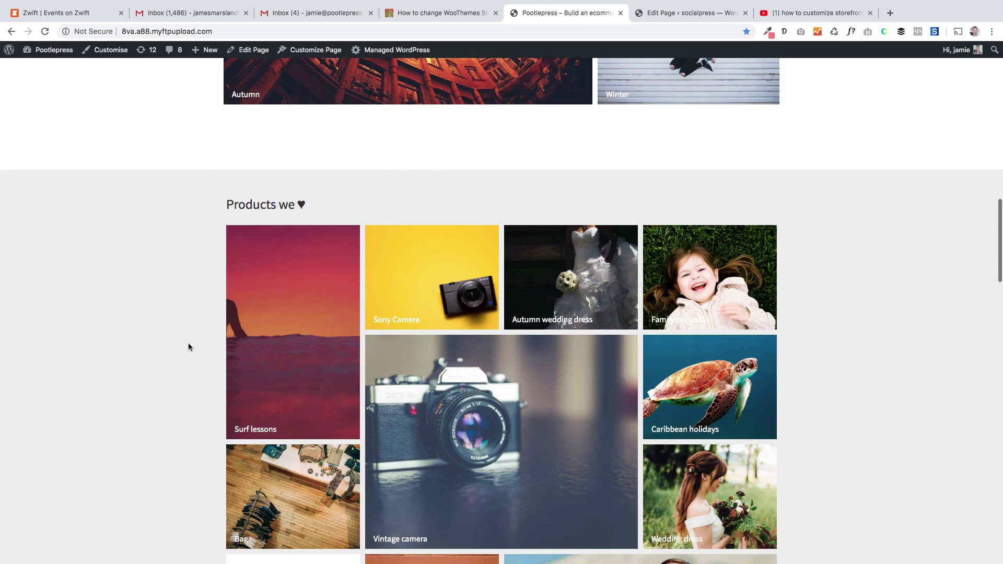
scroll(189, 347, up, 15)
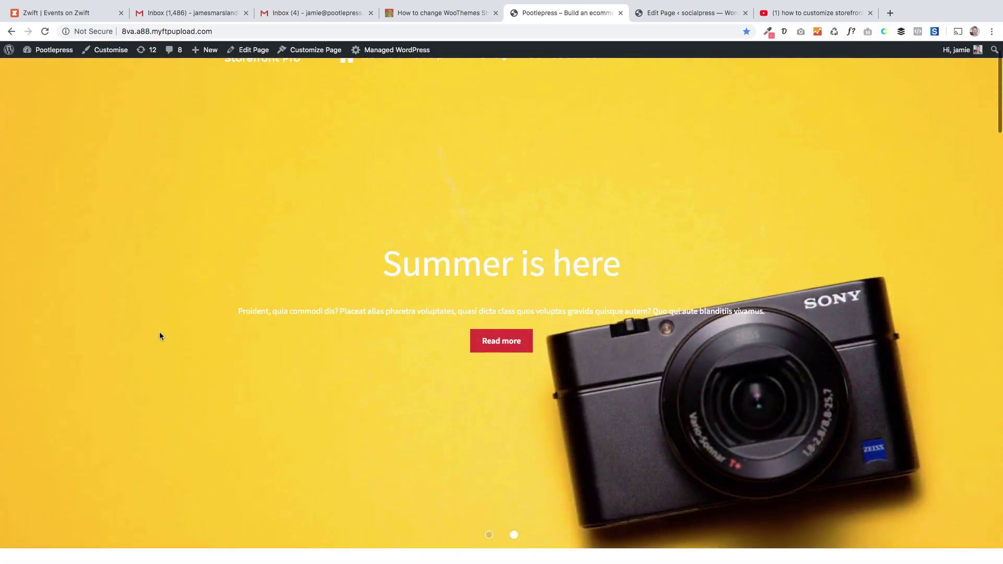
scroll(159, 334, up, 2)
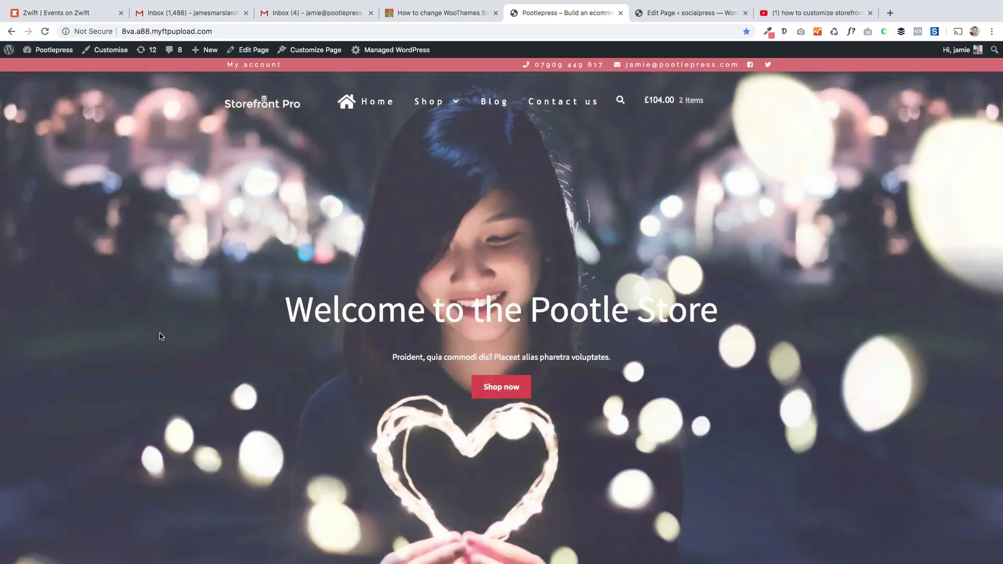
scroll(159, 335, down, 1)
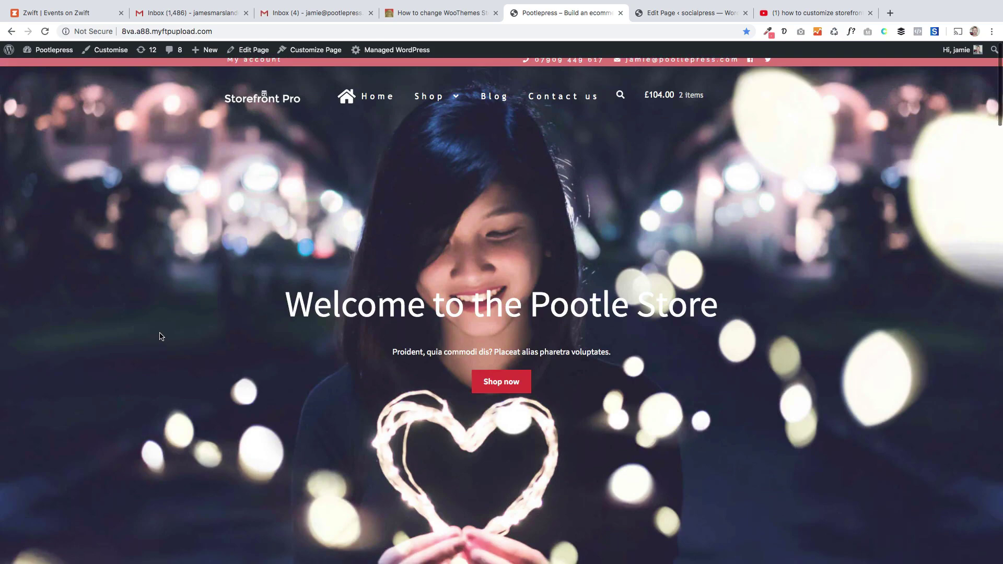
scroll(159, 335, up, 1)
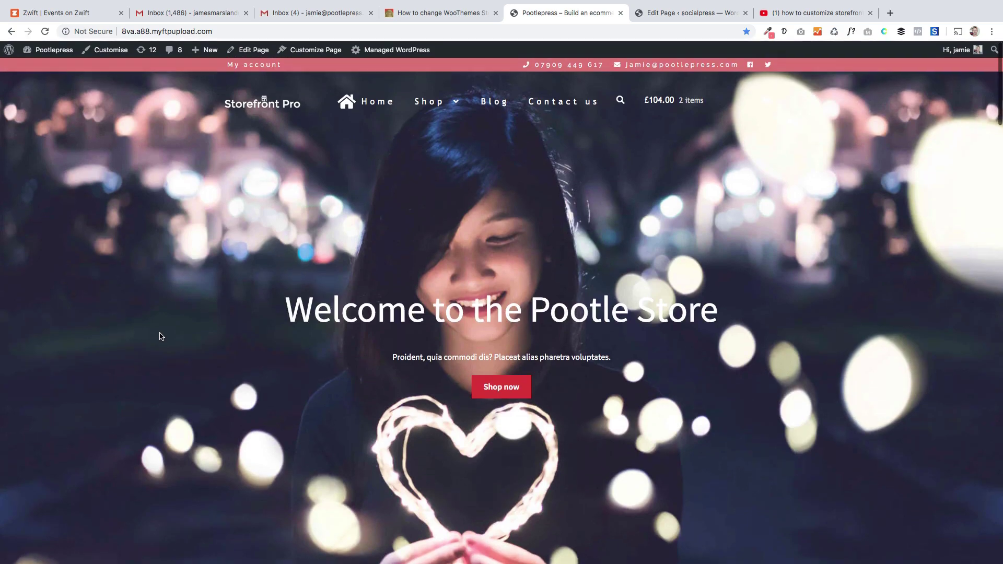
click(258, 52)
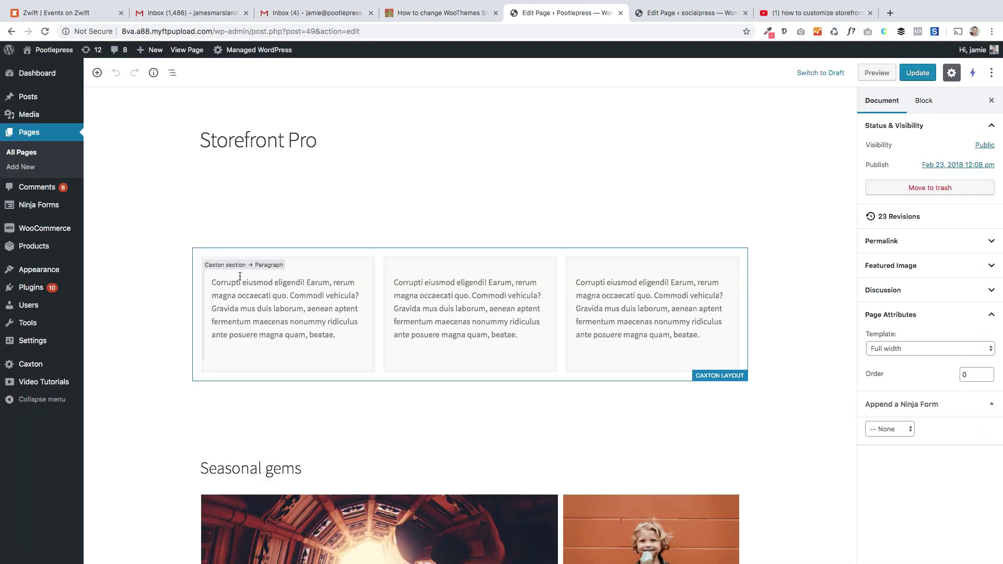
- Switch the page template to Homepage, then back to Default template
click(940, 354)
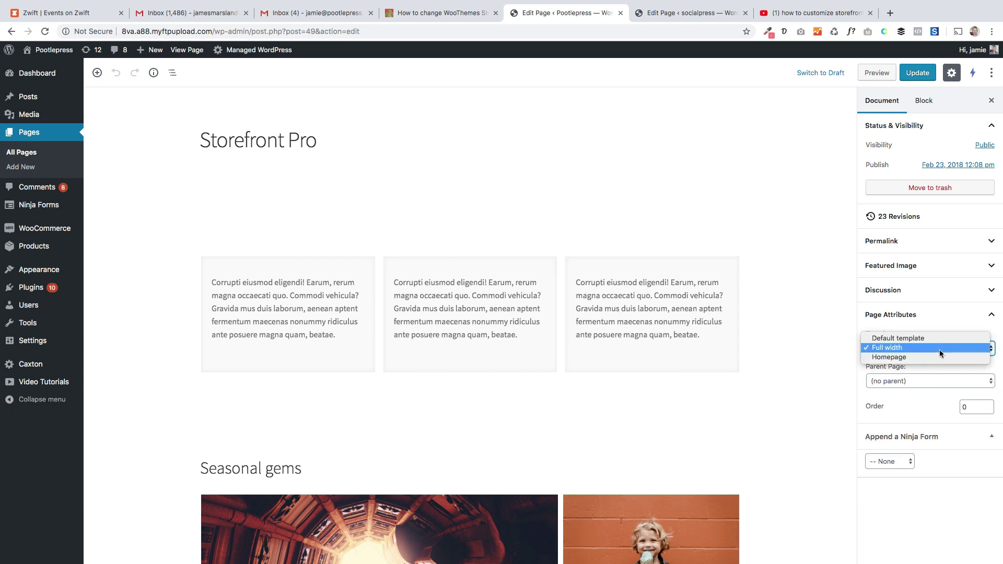
click(926, 355)
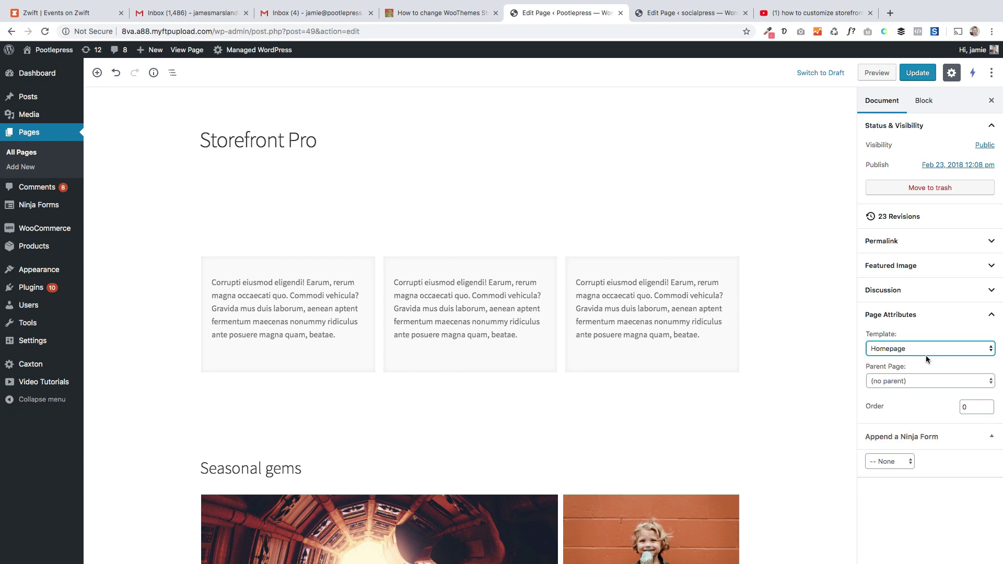
click(926, 355)
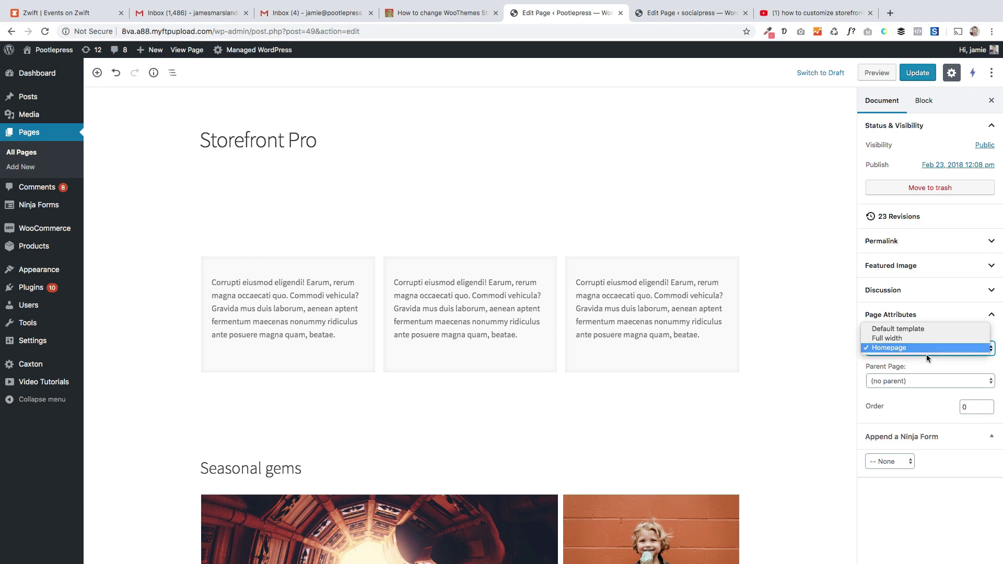
click(907, 333)
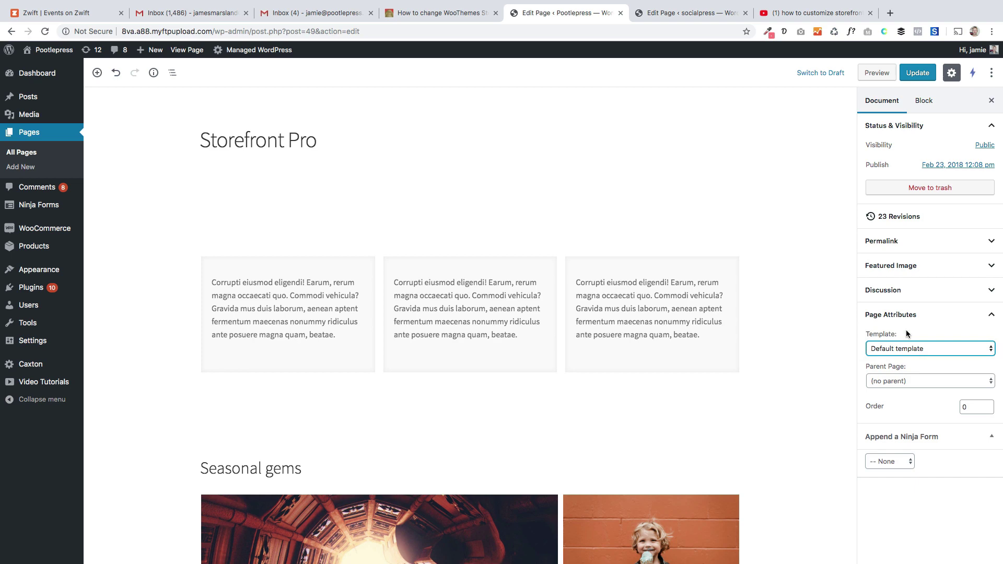
scroll(365, 354, down, 3)
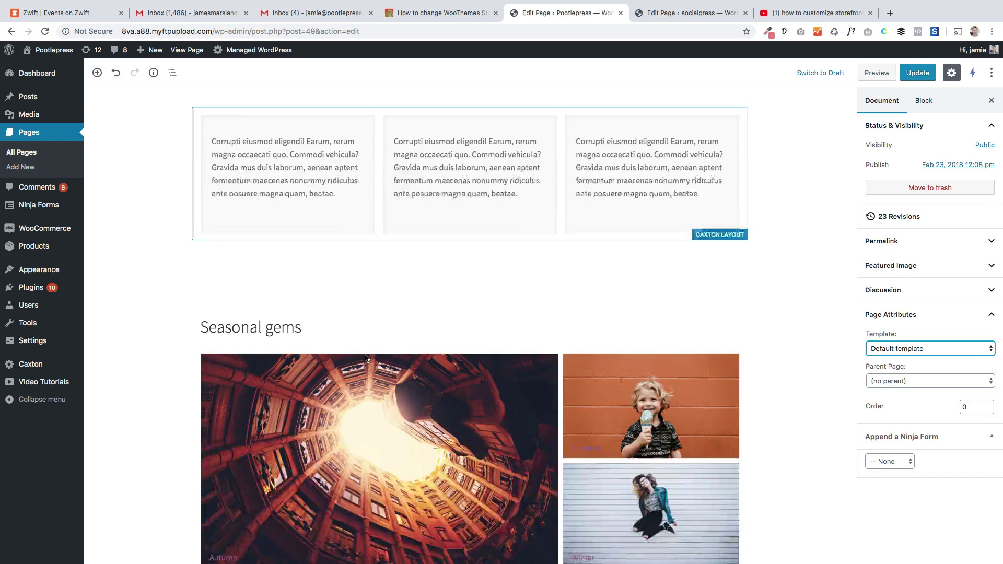
scroll(365, 357, up, 3)
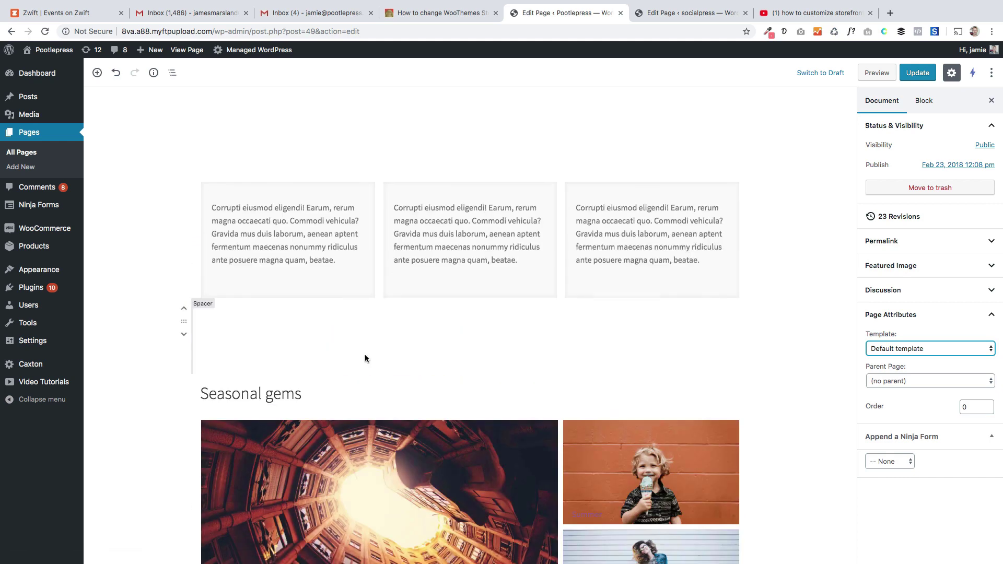
scroll(365, 358, up, 3)
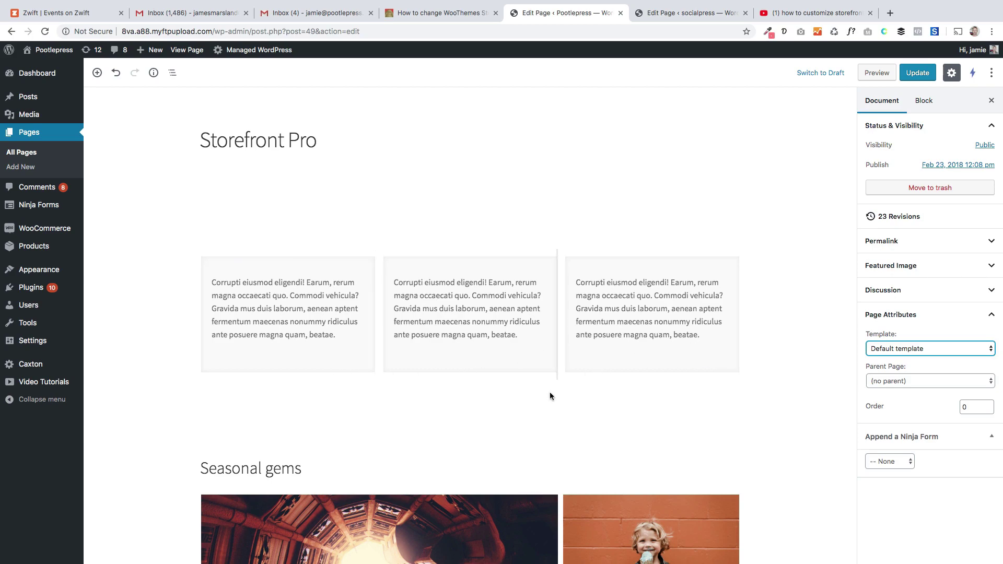
scroll(523, 413, down, 5)
scroll(500, 427, up, 4)
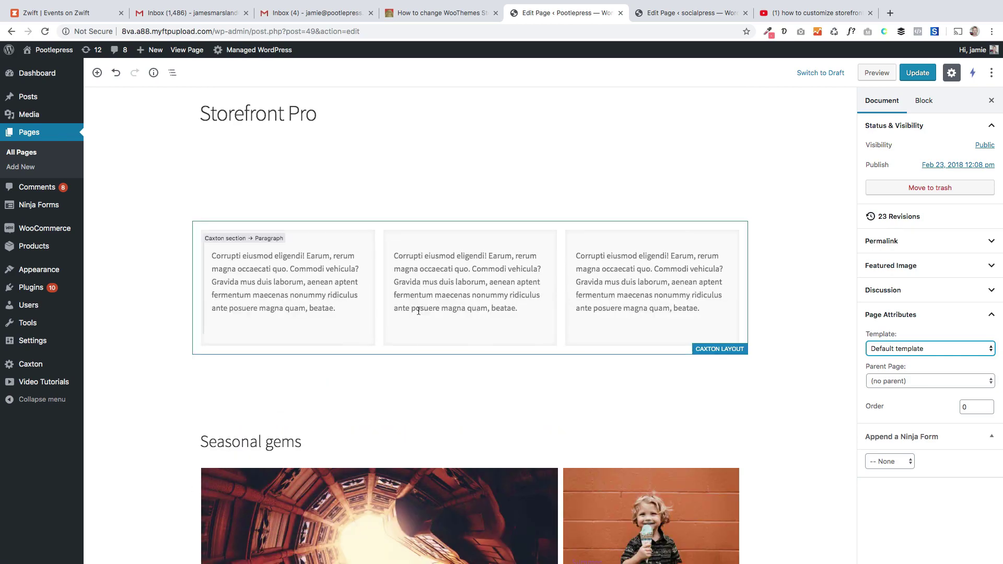
scroll(368, 424, down, 5)
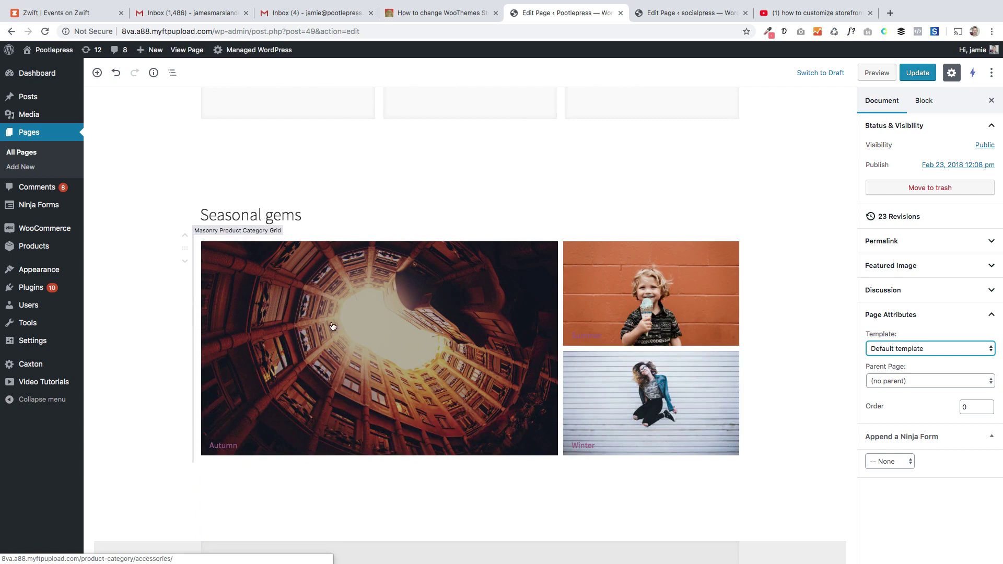
- Reduce the Seasonal gems masonry category grid's gap from 10 to 9 in its Layout settings
click(300, 319)
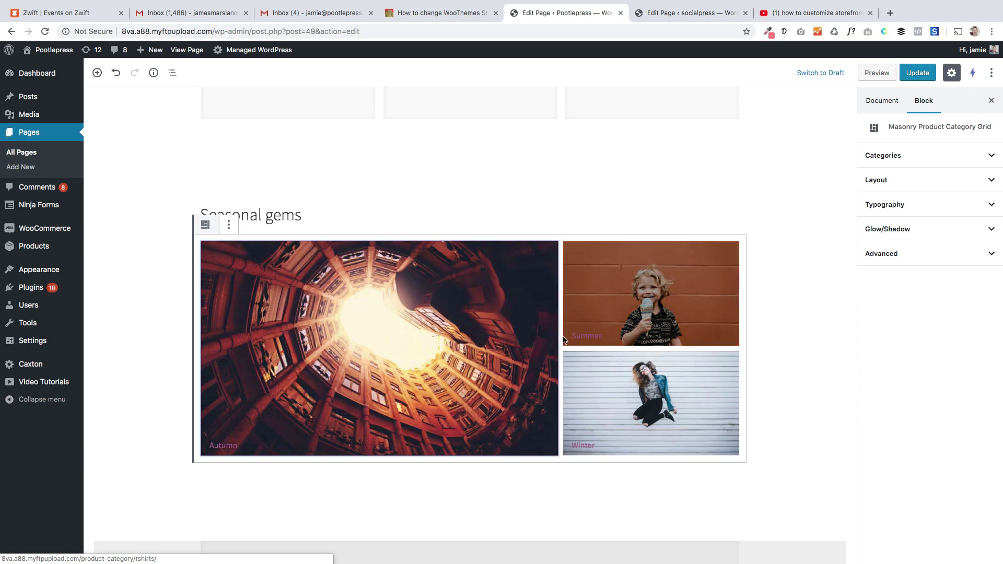
click(914, 180)
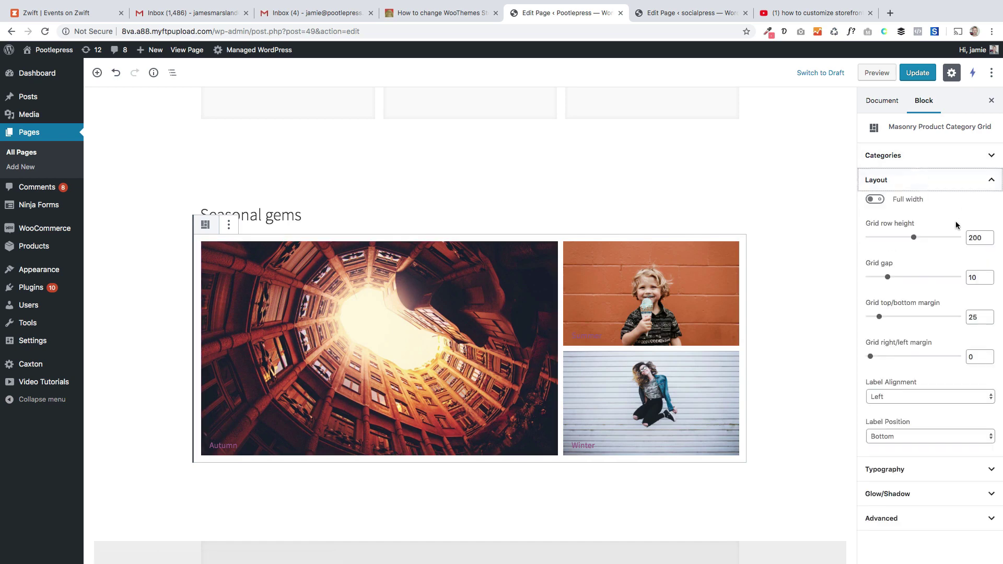
mouse_move(890, 282)
mouse_down()
mouse_move(944, 277)
mouse_move(885, 279)
mouse_up()
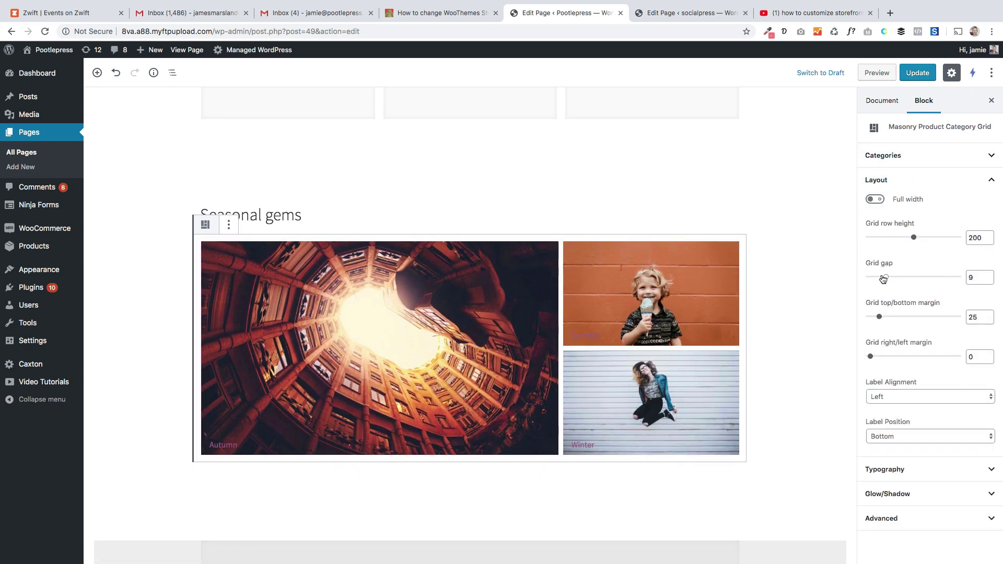
scroll(173, 332, down, 3)
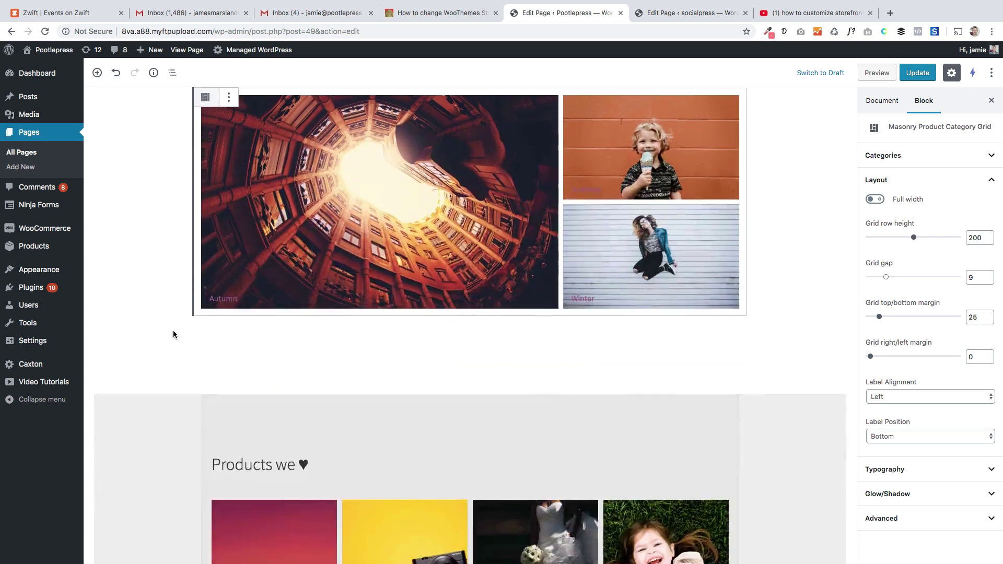
scroll(174, 332, down, 1)
scroll(174, 335, up, 2)
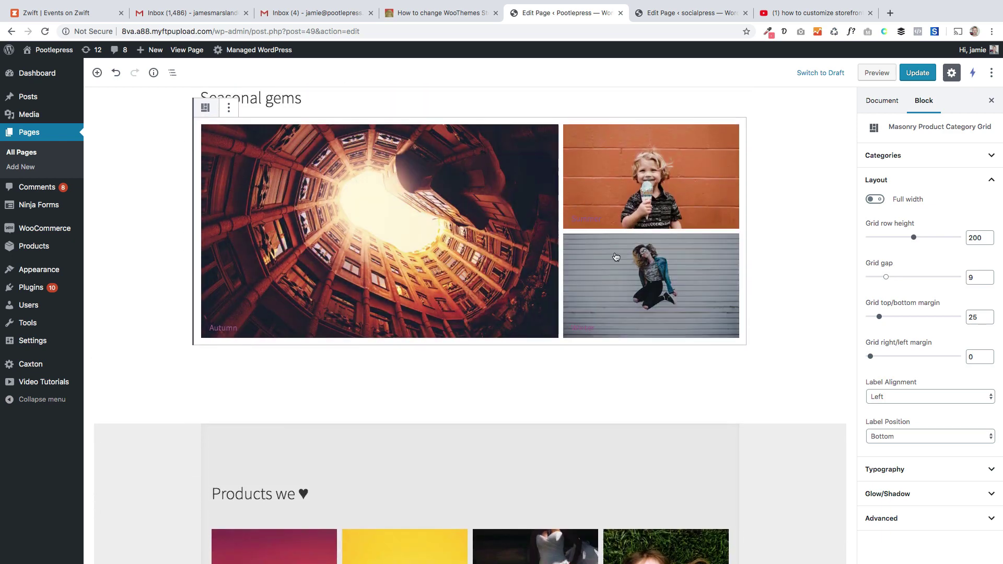
scroll(215, 315, down, 3)
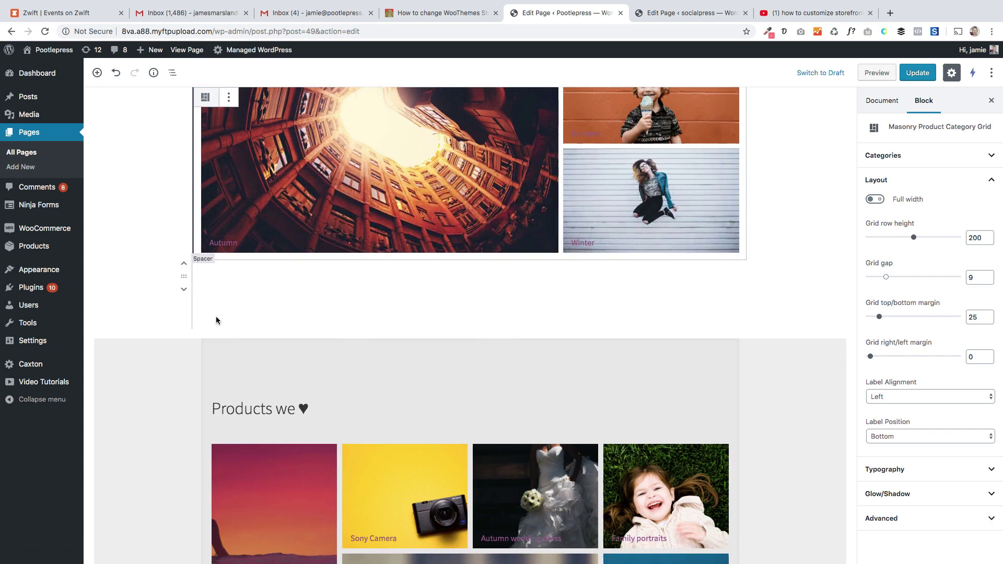
scroll(216, 315, down, 5)
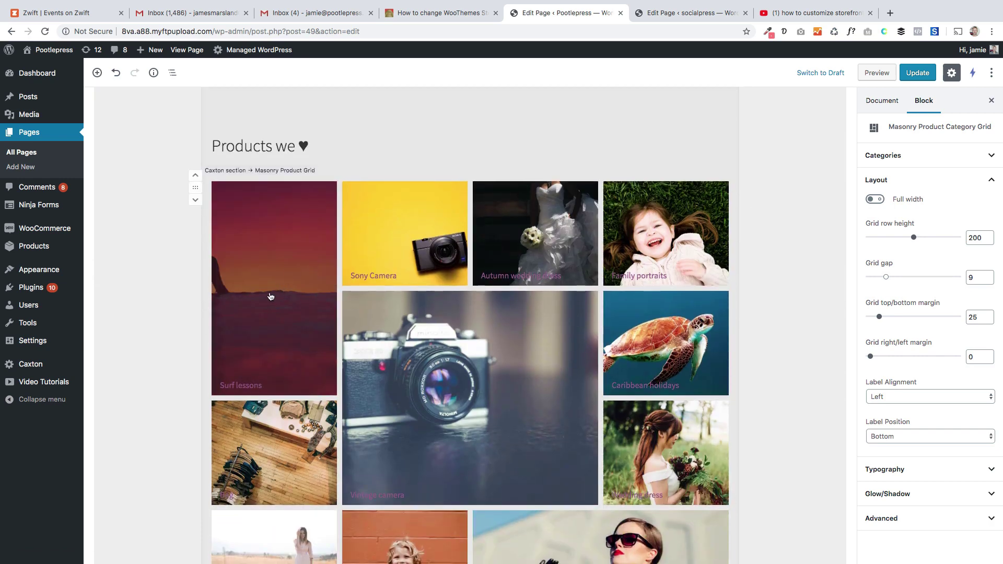
scroll(267, 297, down, 1)
scroll(268, 296, up, 1)
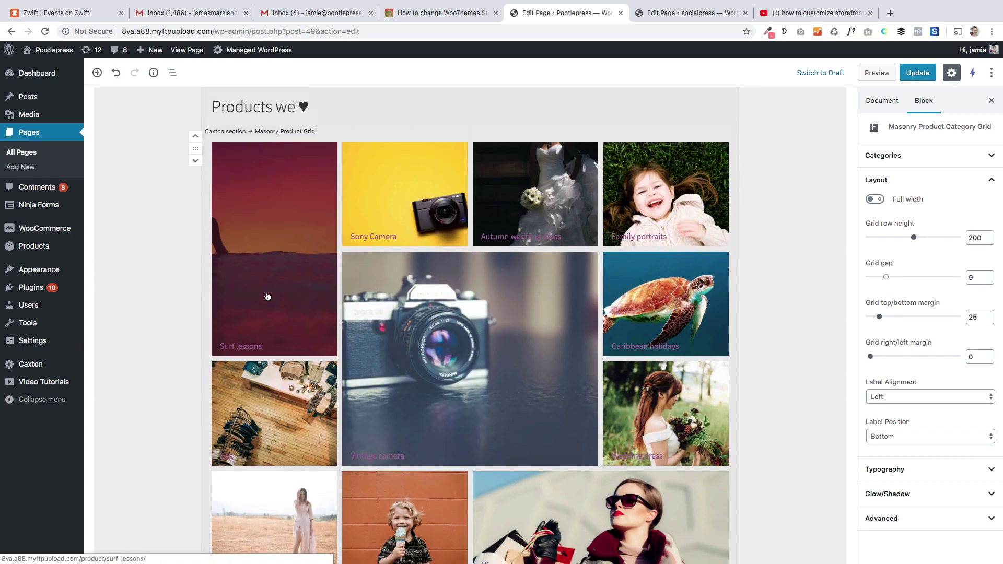
scroll(267, 297, down, 1)
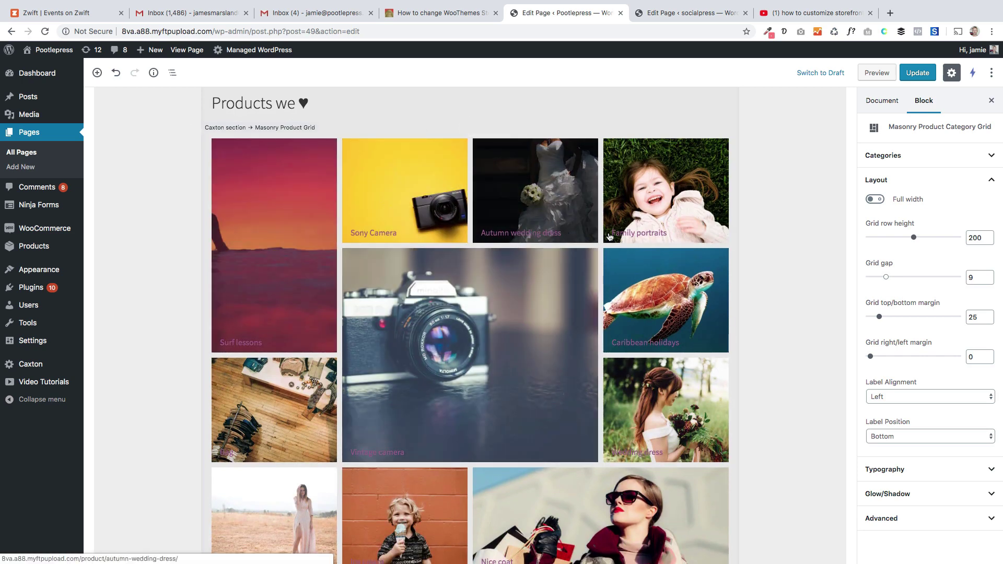
drag(893, 127, 997, 130)
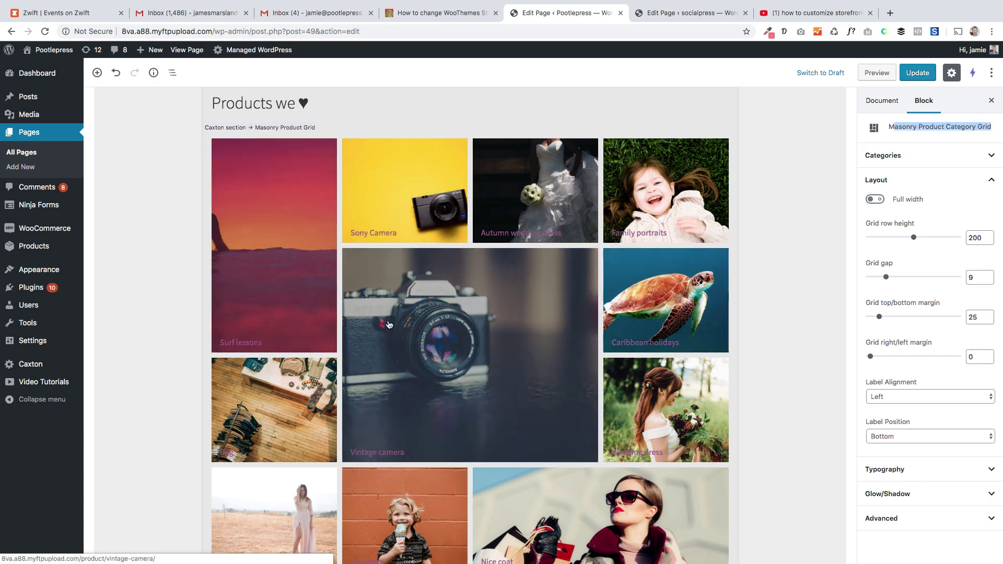
scroll(390, 325, down, 7)
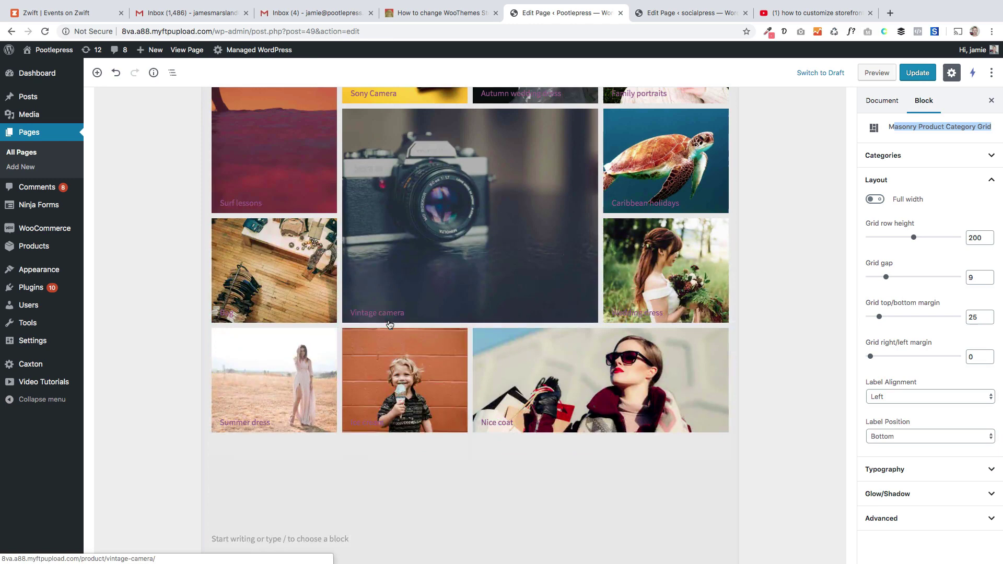
scroll(390, 325, down, 2)
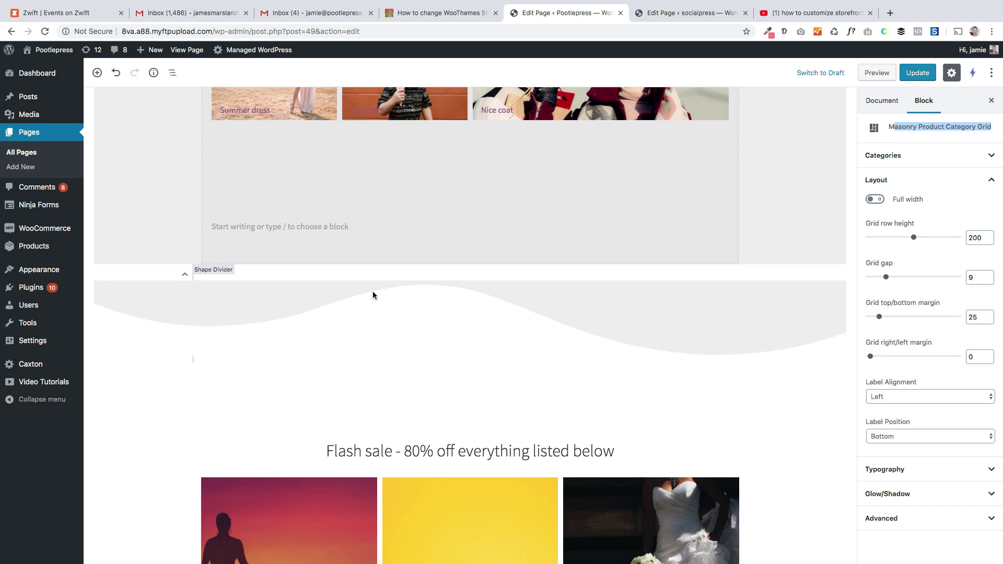
scroll(372, 290, down, 5)
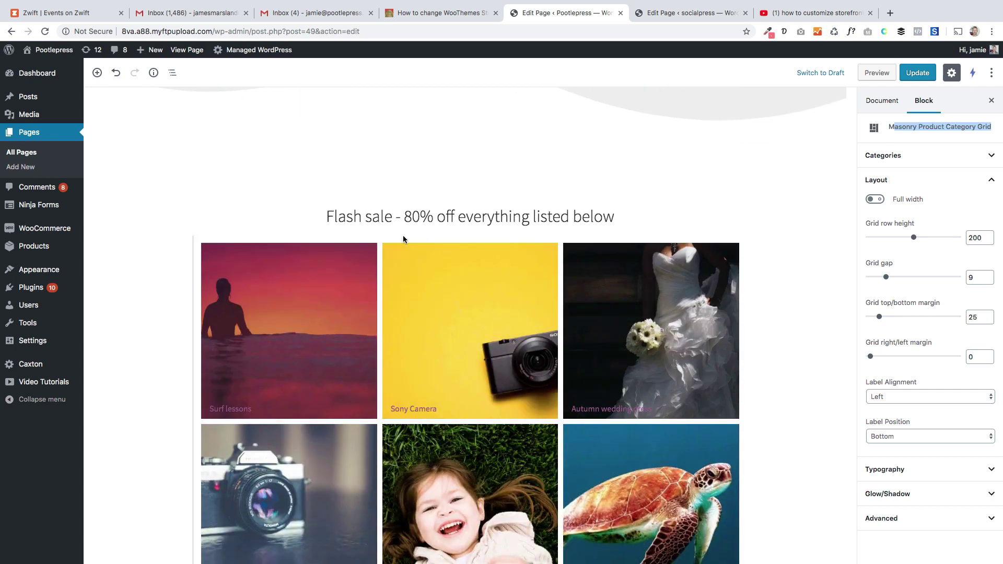
- Set the Grid gap of the Flash sale Product Square Grid to 7 under Layout
click(411, 216)
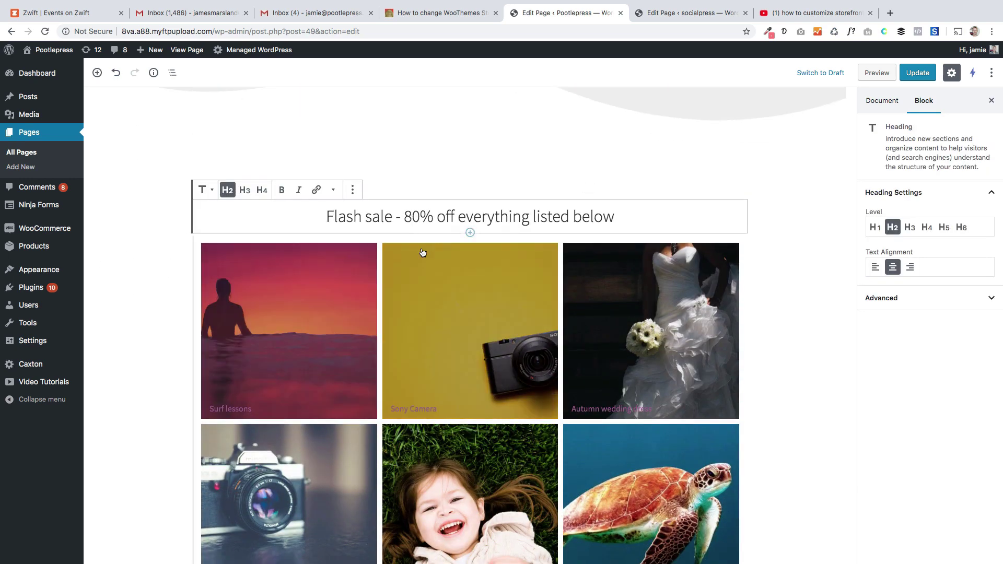
scroll(418, 246, down, 3)
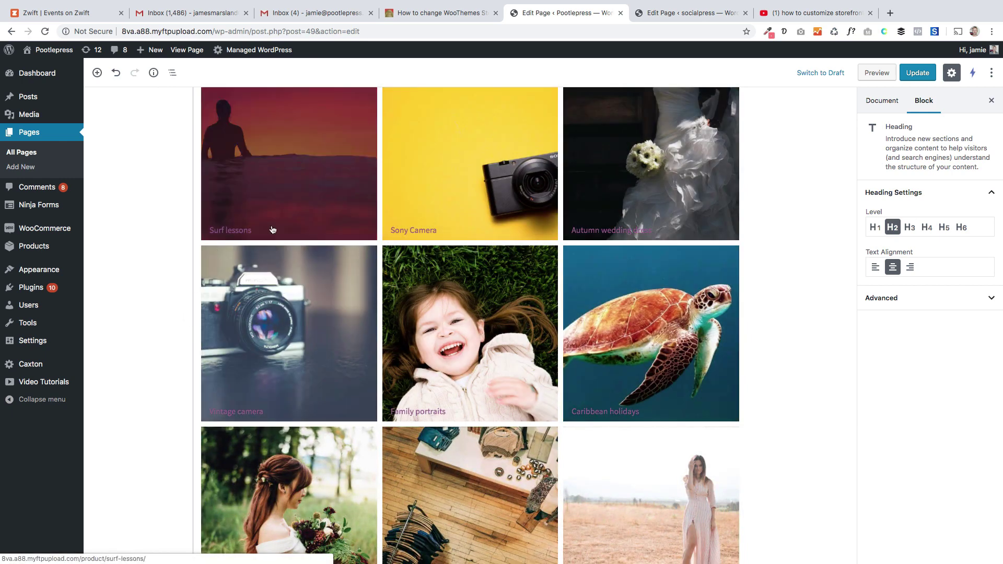
click(550, 191)
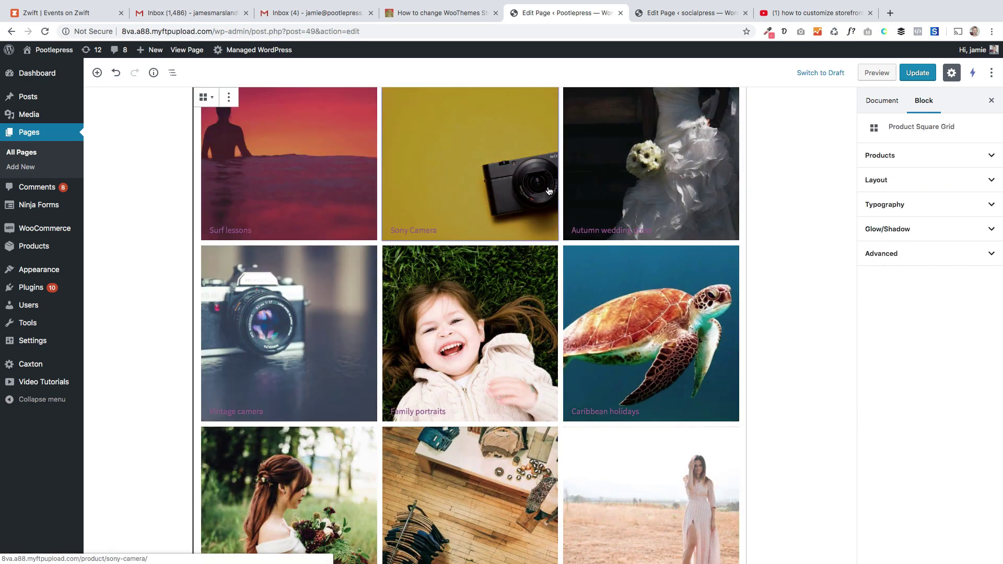
click(907, 161)
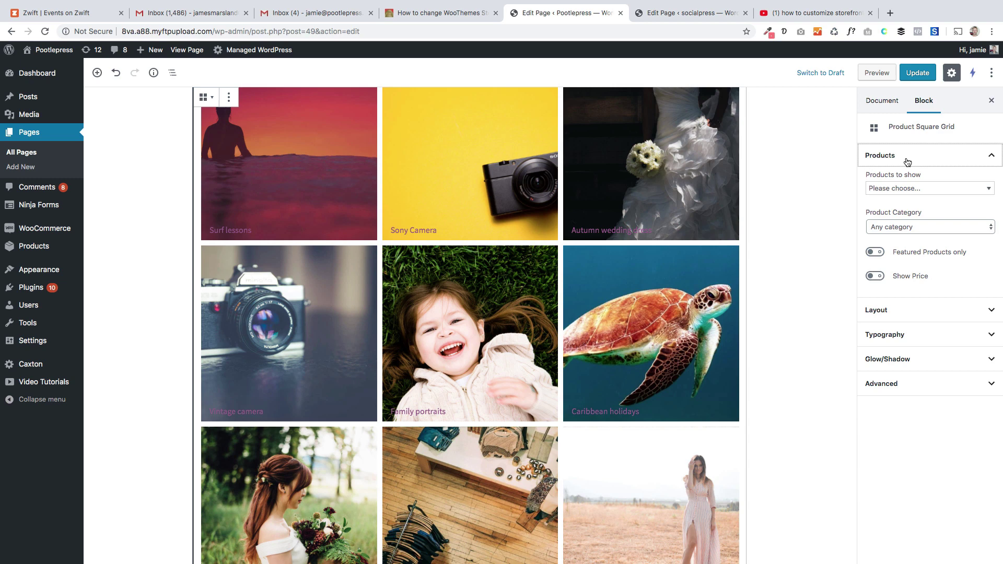
click(918, 311)
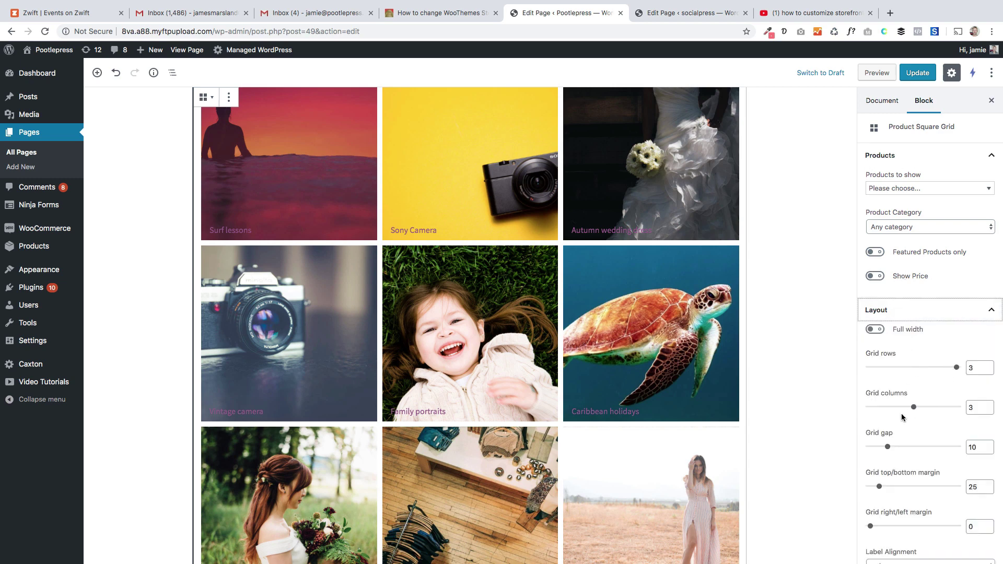
drag(887, 449, 824, 448)
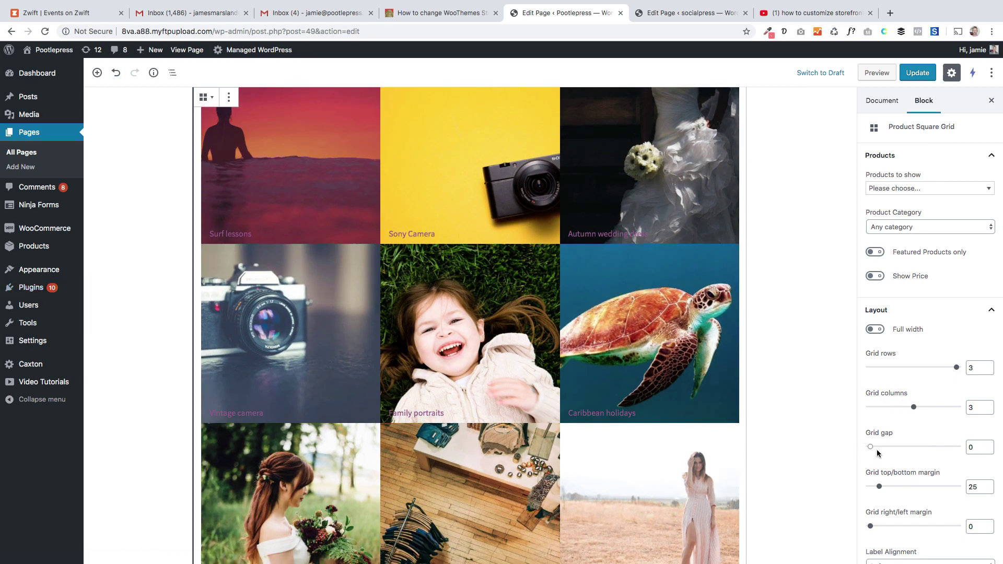
drag(871, 447, 883, 448)
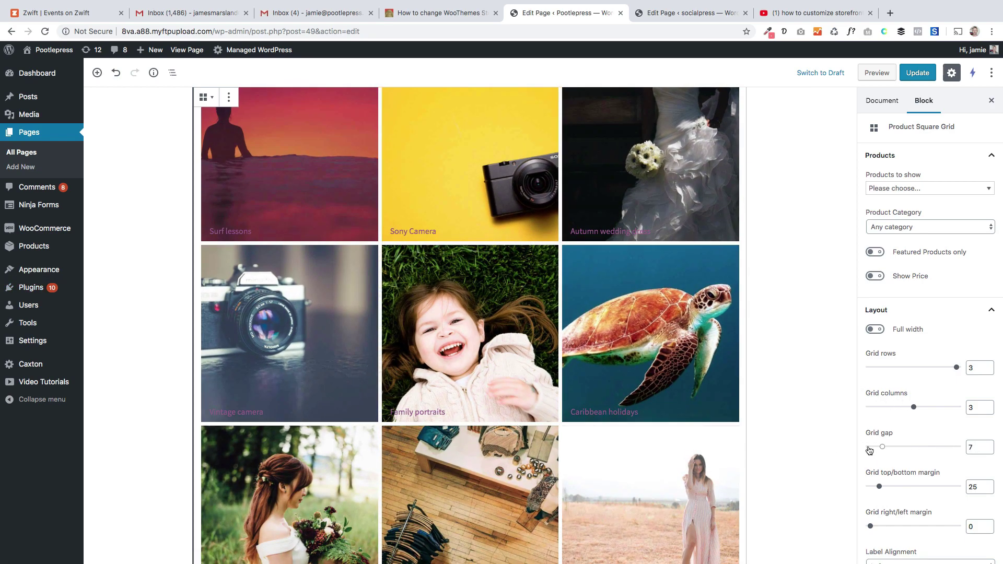
scroll(284, 284, down, 7)
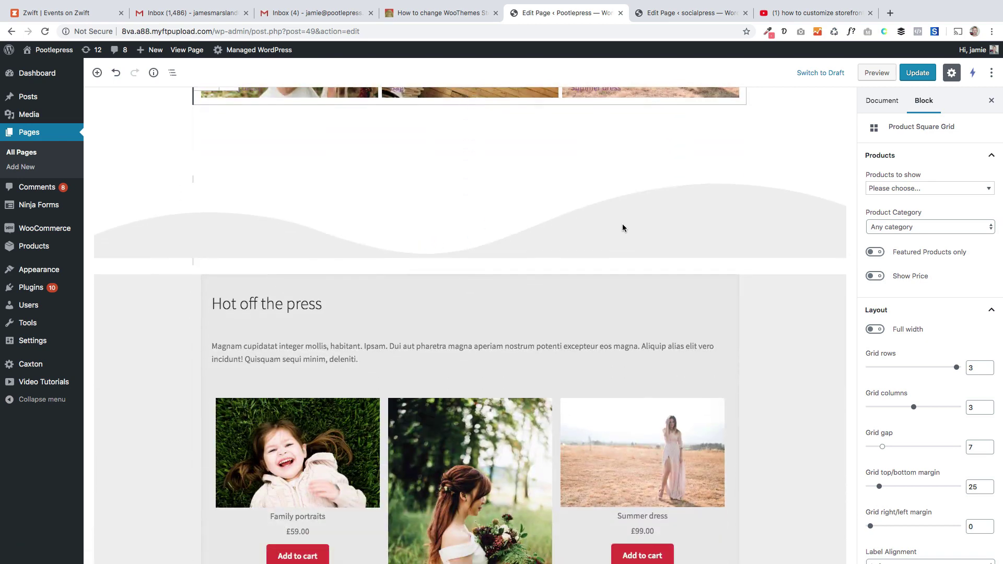
- Check the wave shape divider, then select the Hot off the press Hand-picked Products block
click(622, 223)
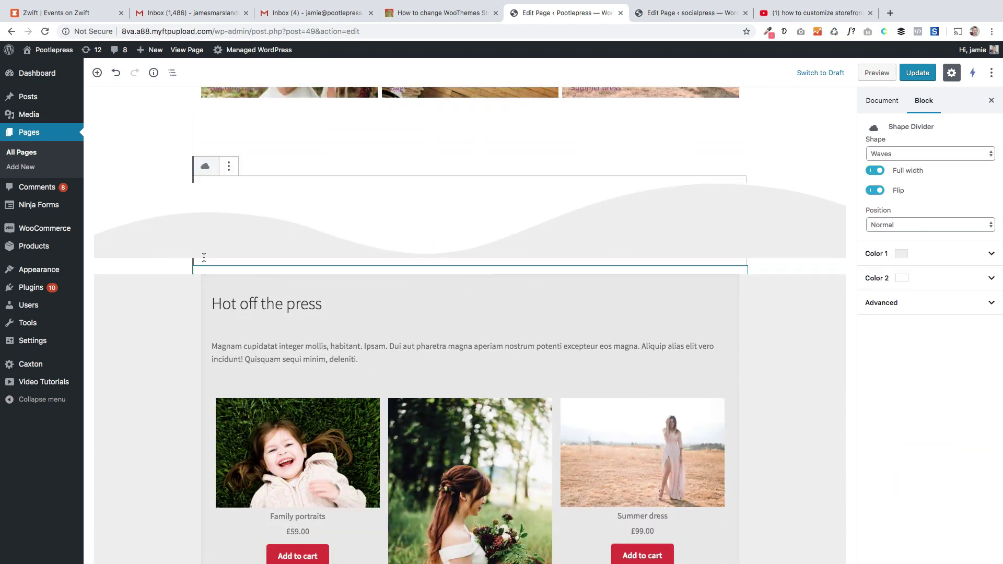
scroll(136, 386, down, 5)
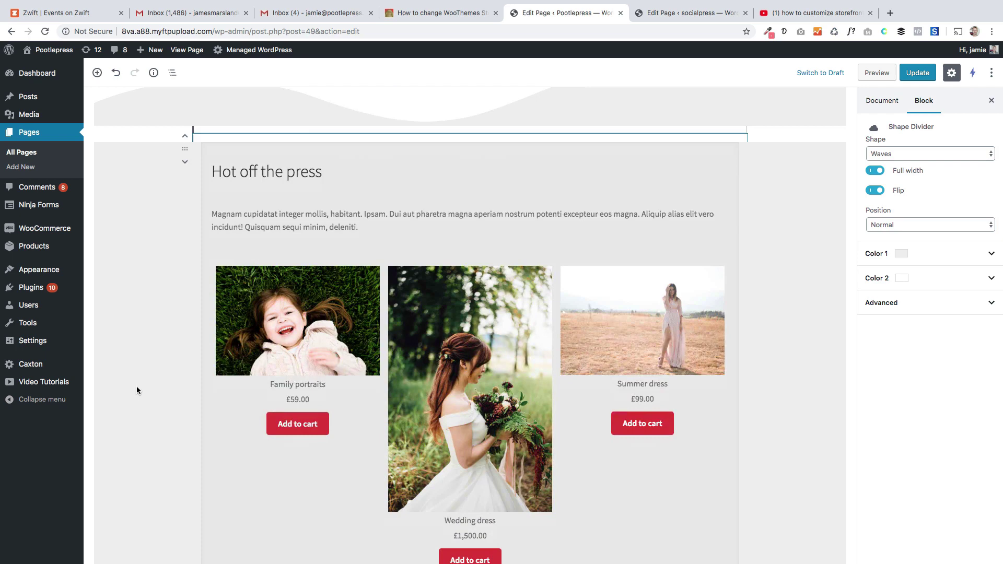
click(289, 240)
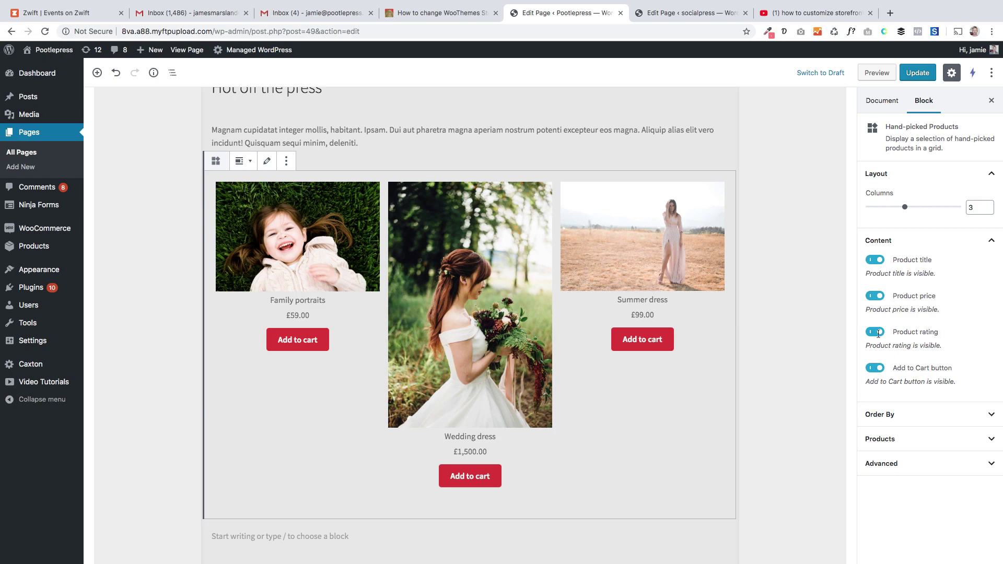
- Save the homepage changes with Update
scroll(420, 285, down, 15)
scroll(429, 295, up, 12)
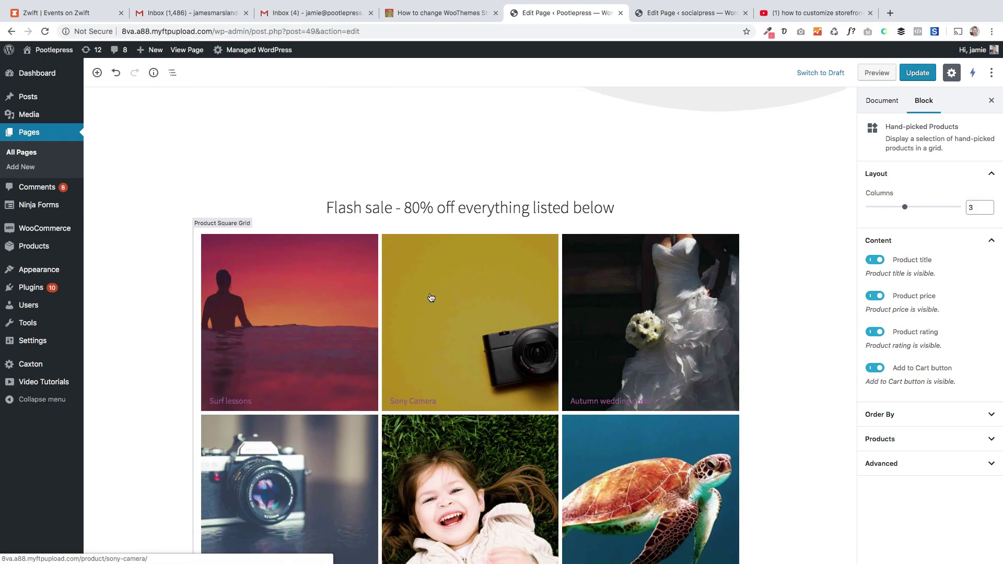
scroll(432, 300, up, 9)
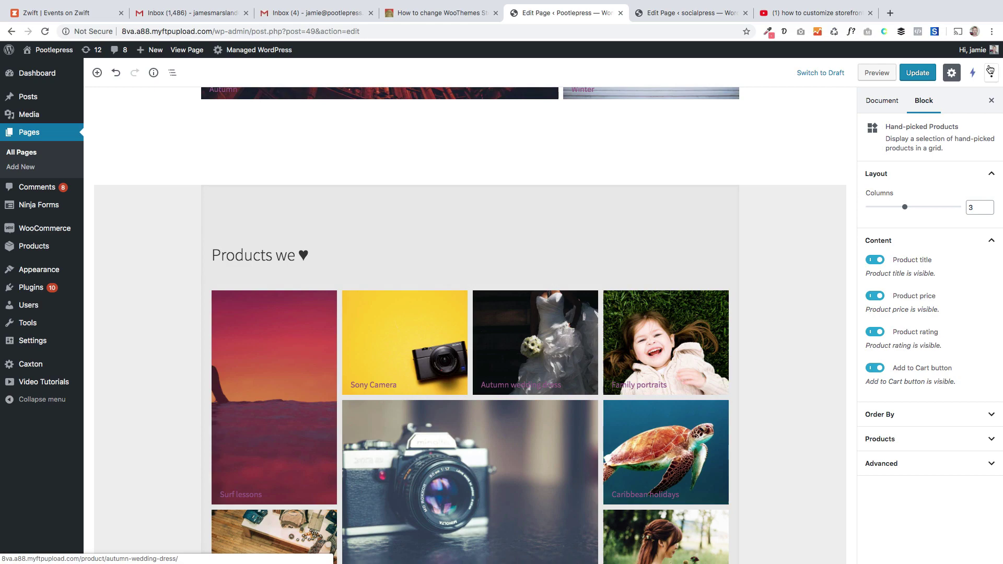
click(918, 73)
- Confirm in the Document settings that the page template remains Default template
scroll(340, 188, up, 6)
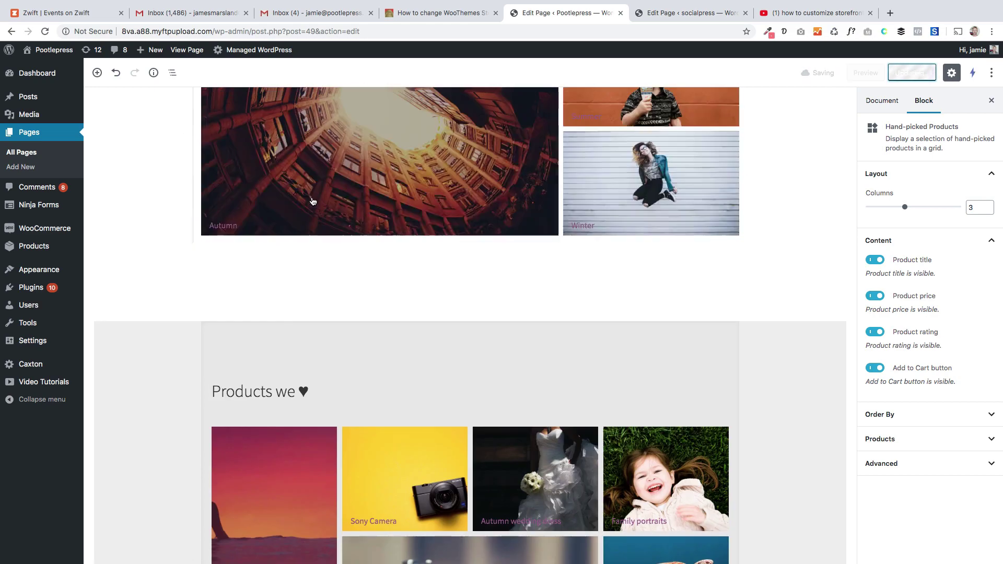
scroll(321, 200, up, 4)
click(868, 103)
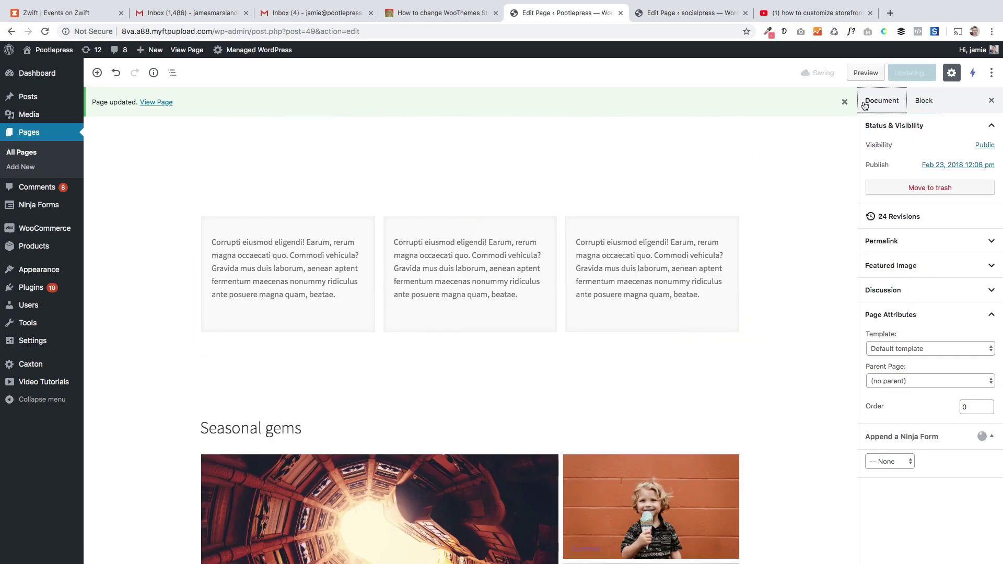
click(925, 351)
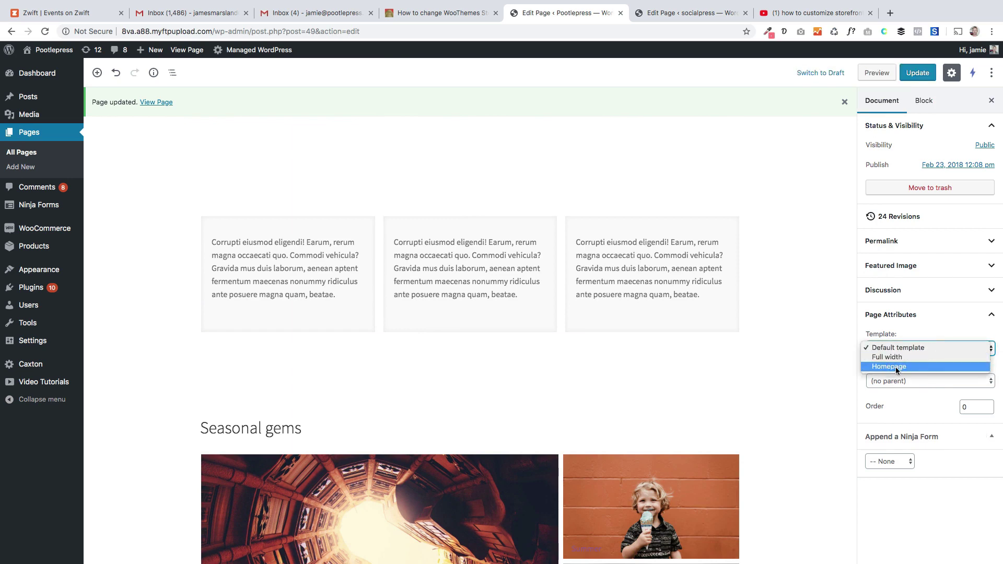
click(727, 363)
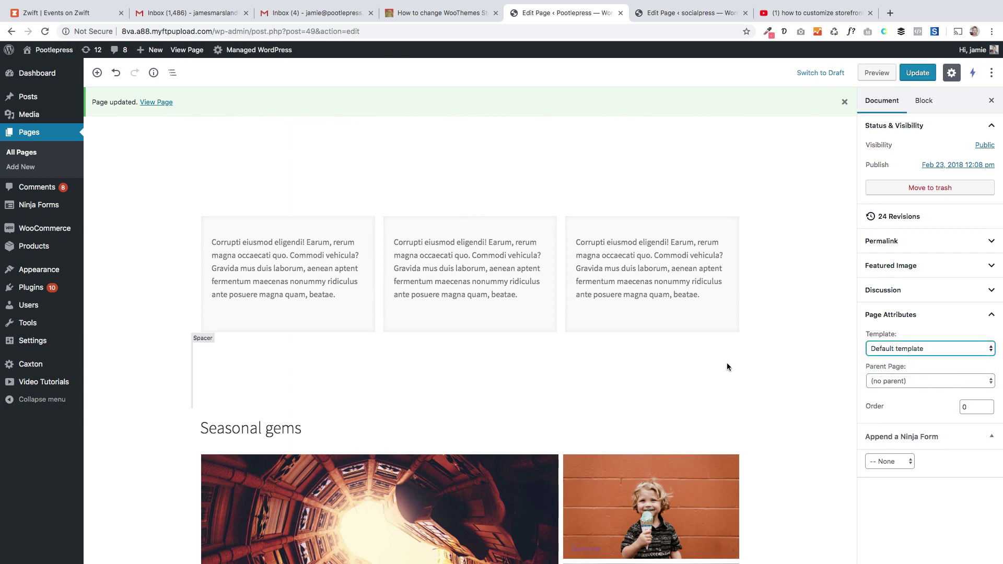